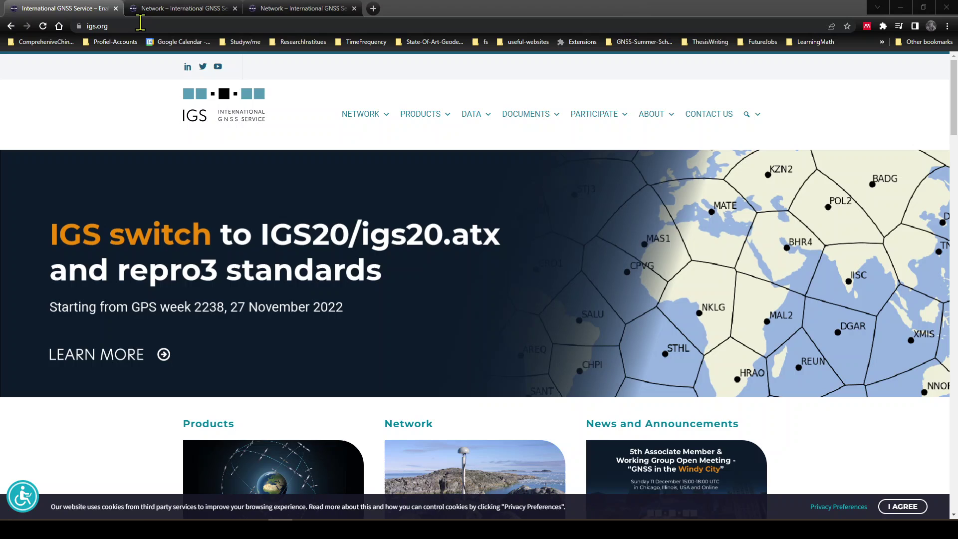
Bring up the link options for 'IGS Station Map & List' in the NETWORK menu
click(138, 26)
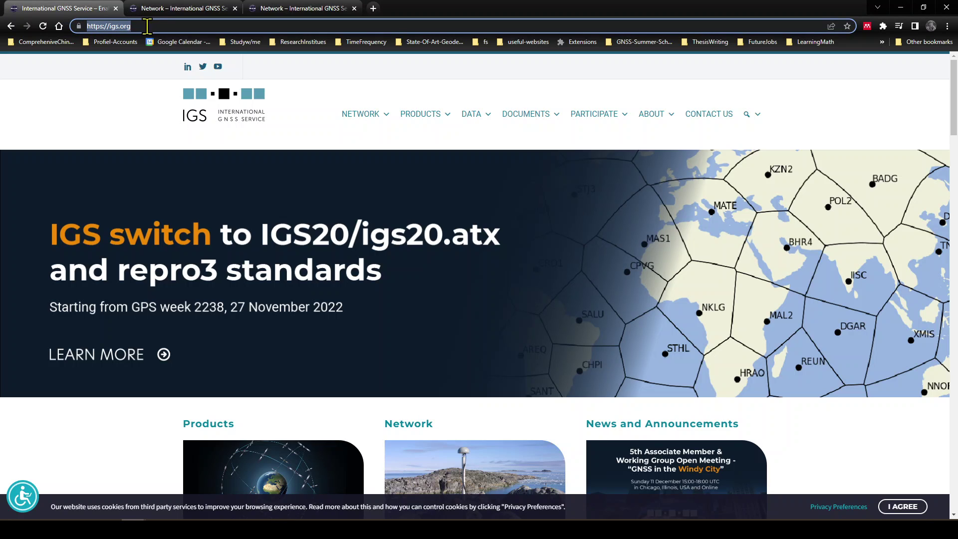
click(146, 26)
click(85, 100)
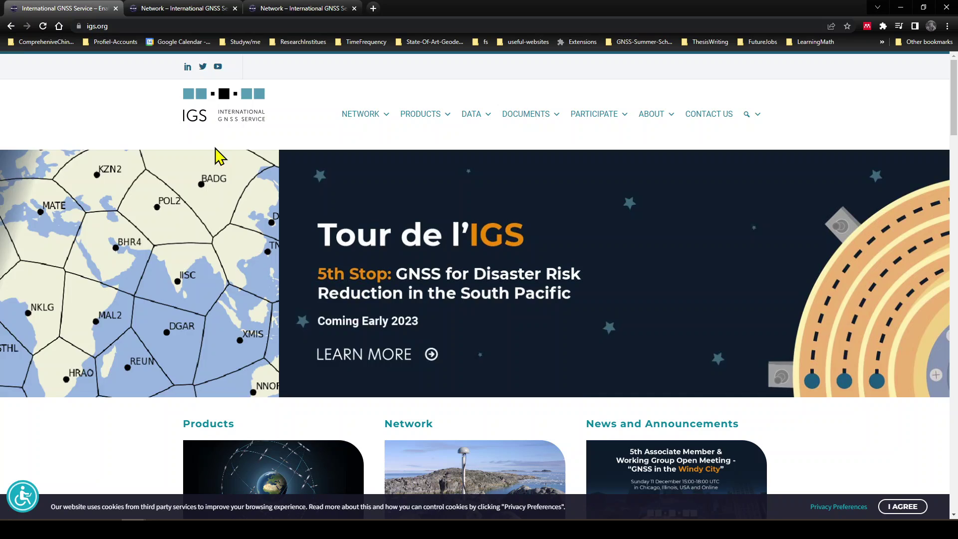
mouse_move(389, 122)
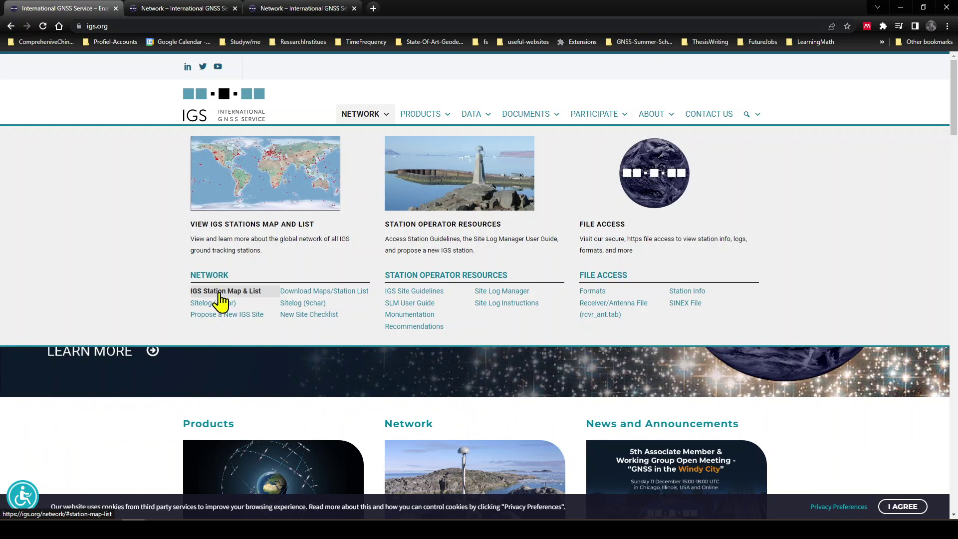
right_click(243, 295)
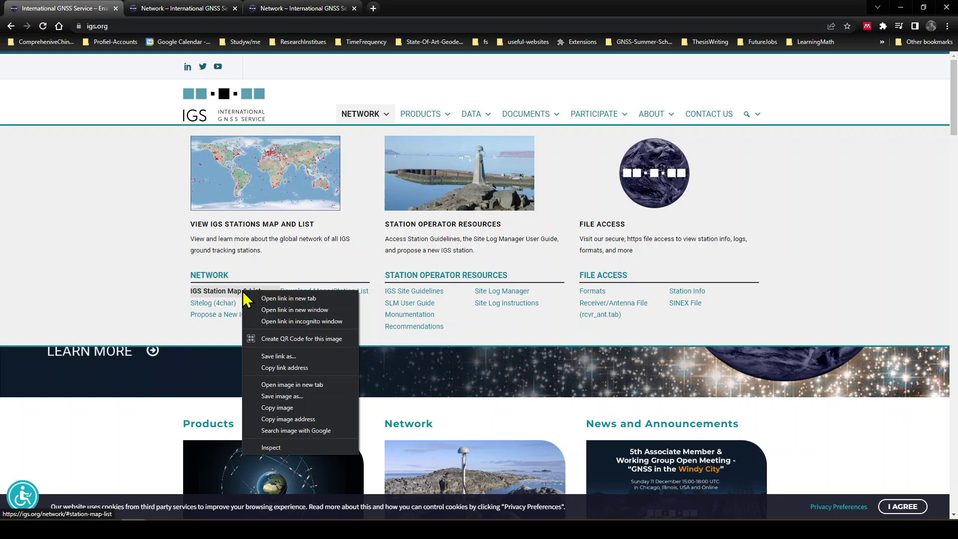
Switch to the IGS Station Map & List page showing the 513 network stations
click(118, 235)
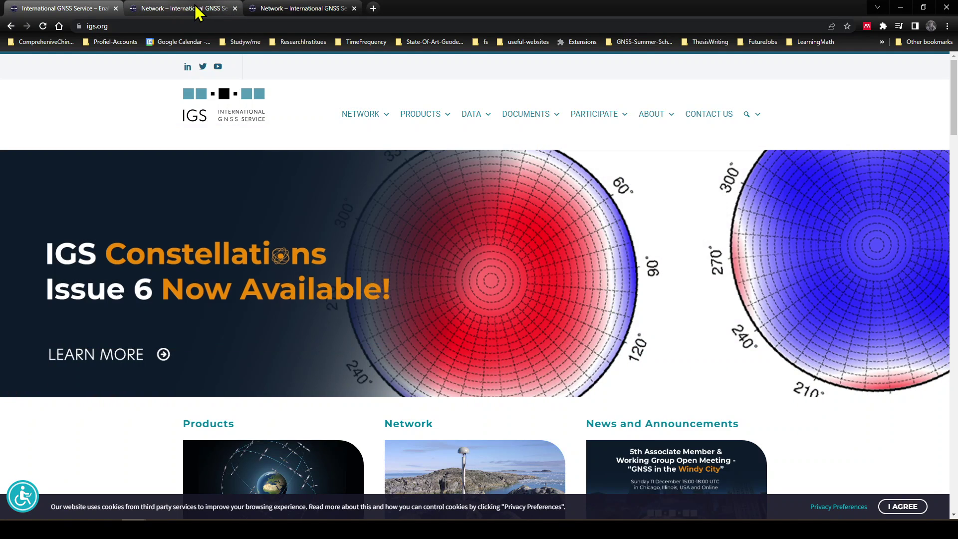
click(200, 14)
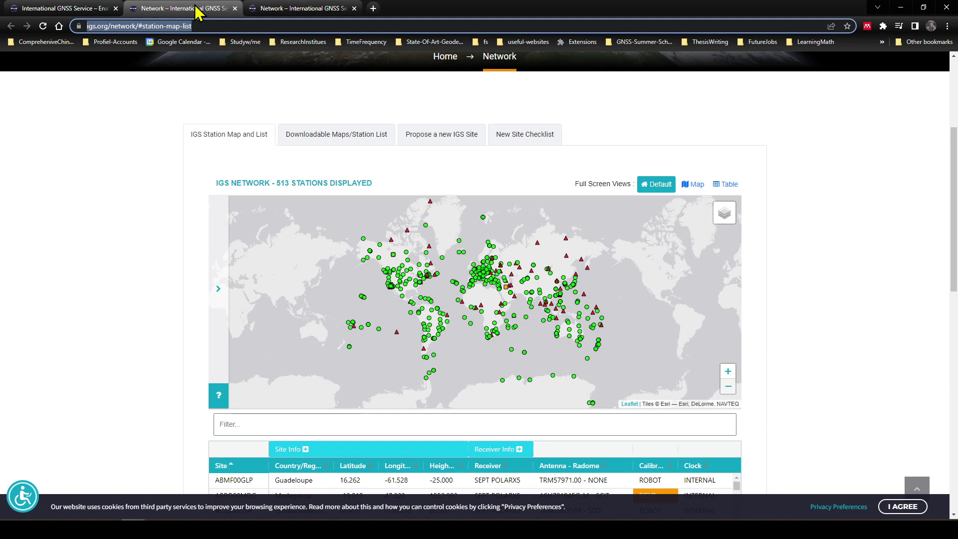
click(211, 26)
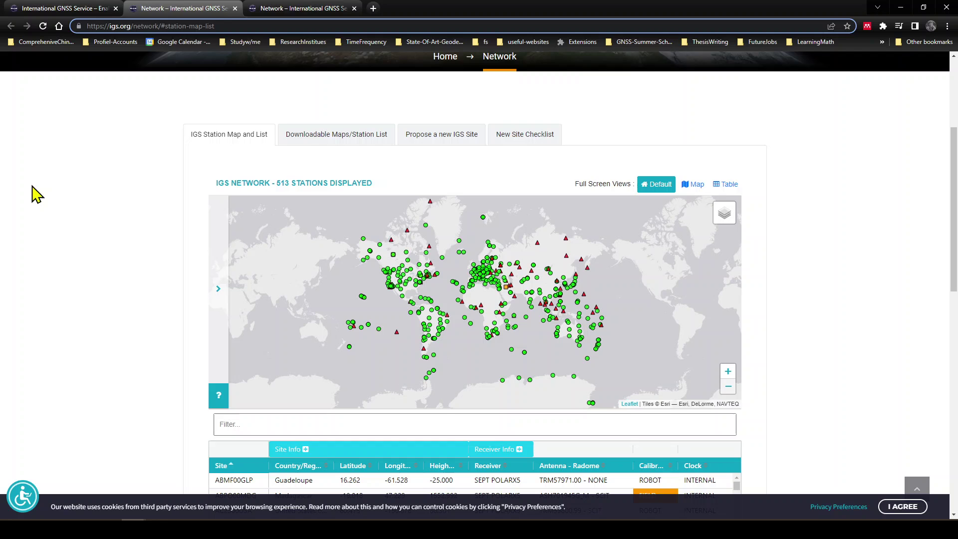
scroll(71, 242, down, 2)
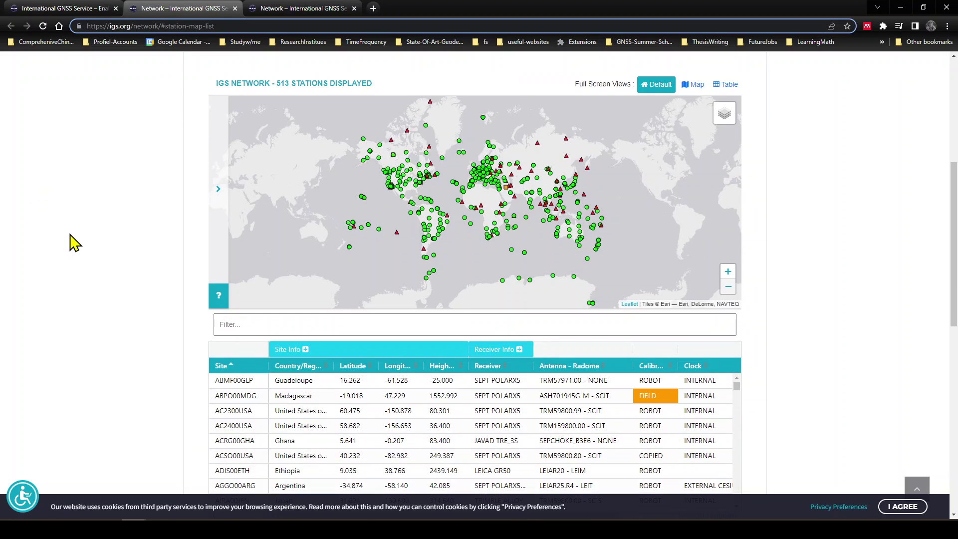
Check the station status colour legend, then collapse the Map Filters panel
click(220, 303)
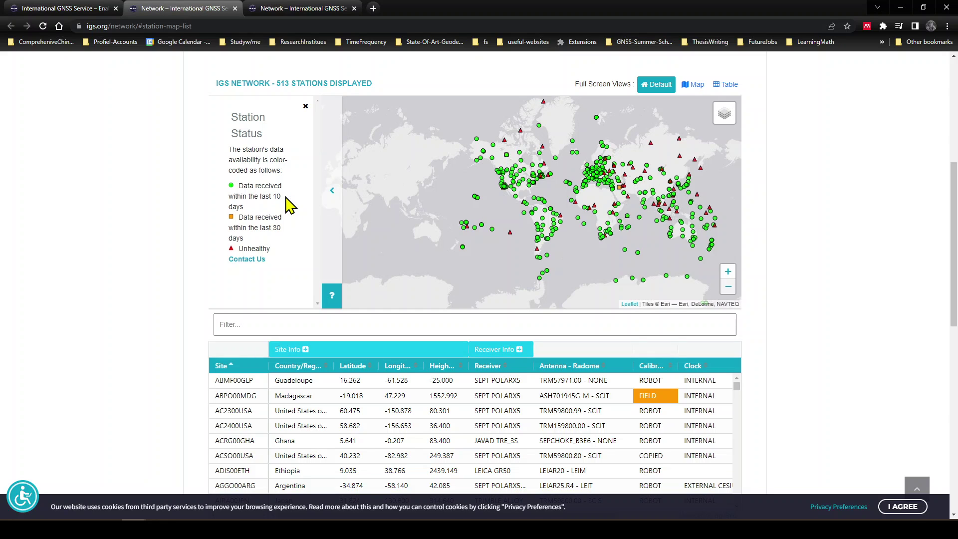
click(305, 106)
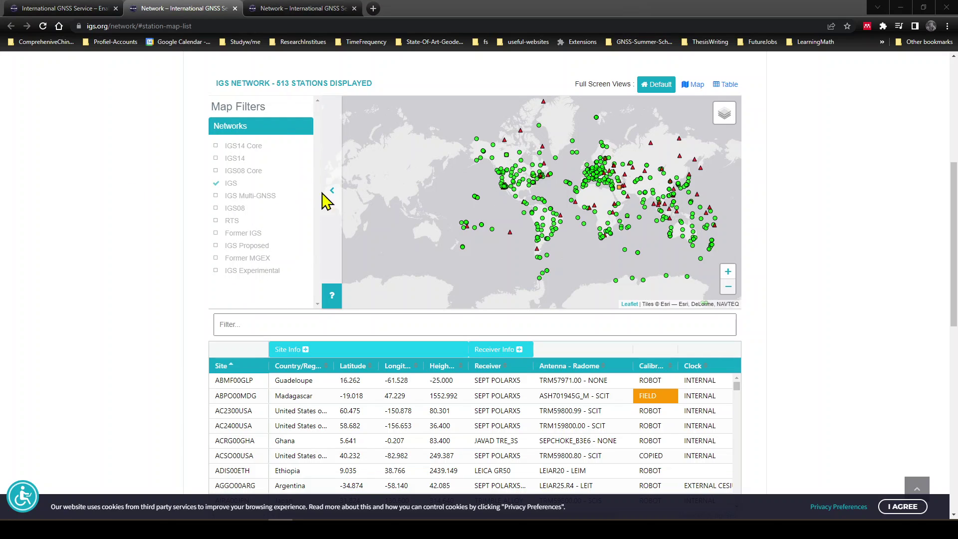
click(332, 190)
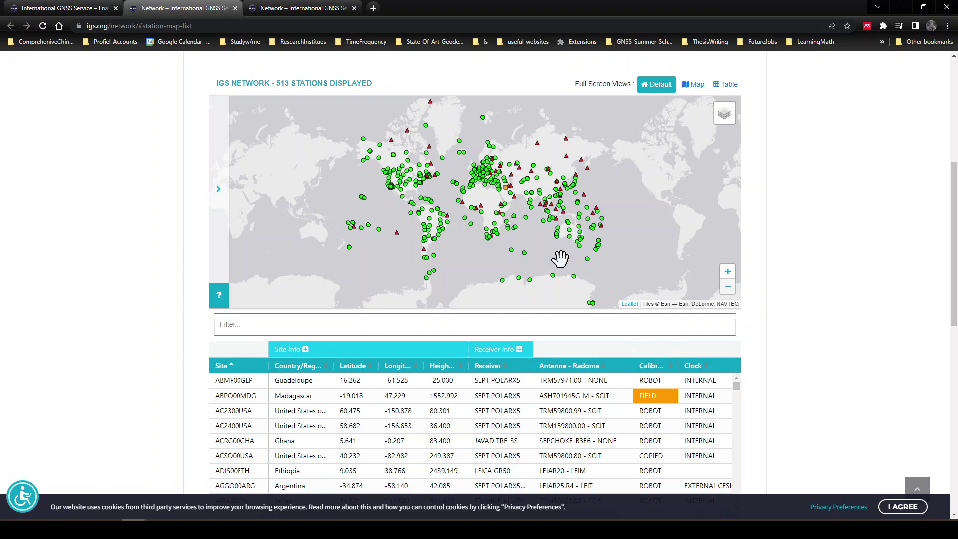
Zoom the map onto North Africa and pan to Morocco near Rabat, then scroll to the station table
scroll(474, 216, up, 2)
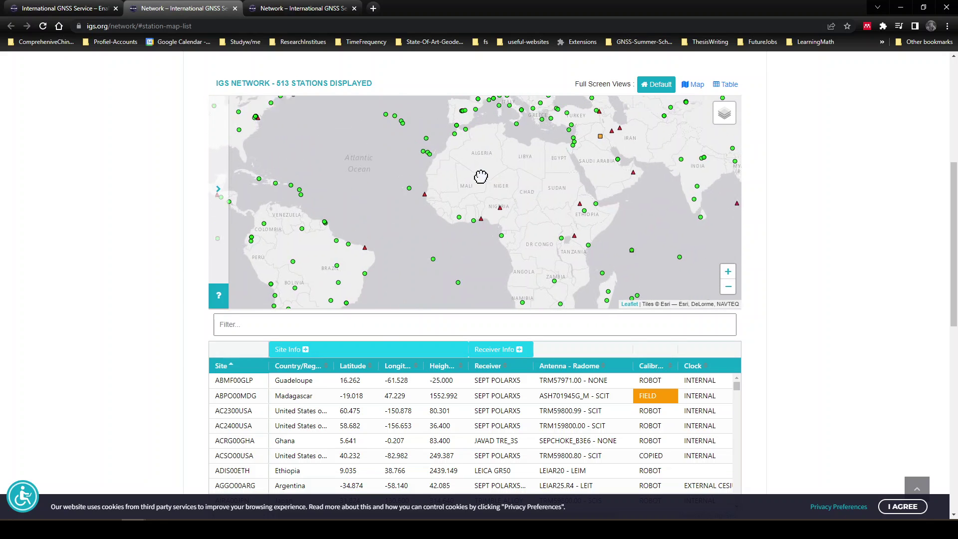
scroll(502, 204, up, 2)
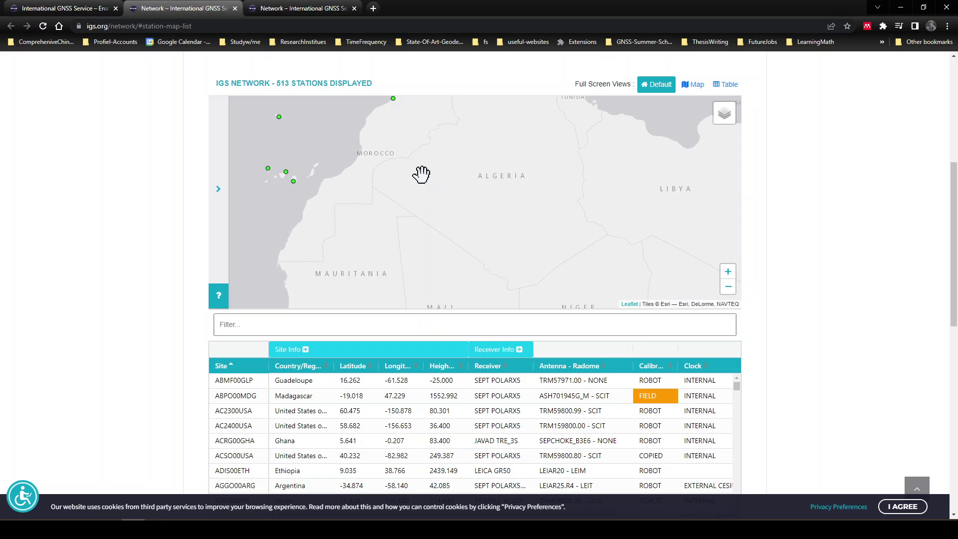
drag(421, 174, 549, 225)
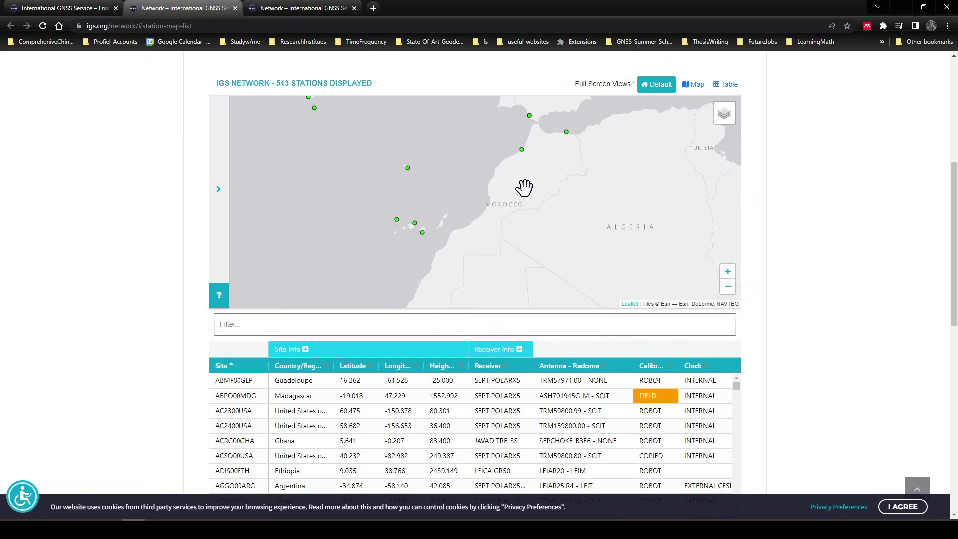
drag(524, 187, 515, 231)
scroll(515, 231, up, 3)
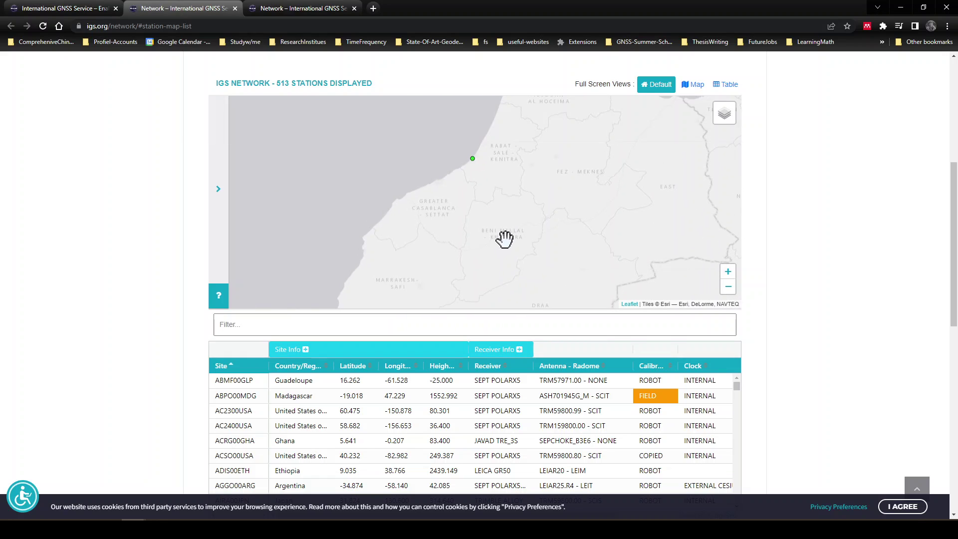
scroll(504, 235, down, 2)
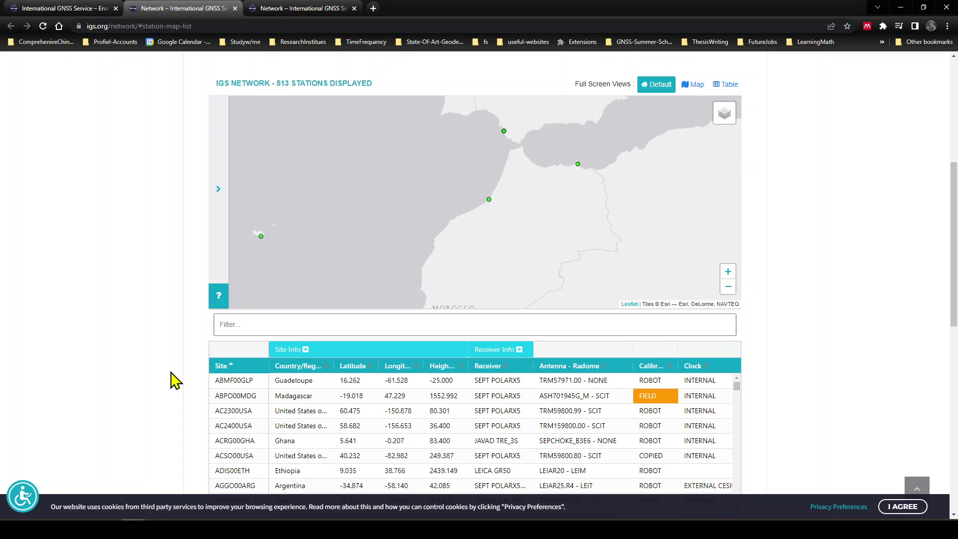
scroll(127, 354, down, 2)
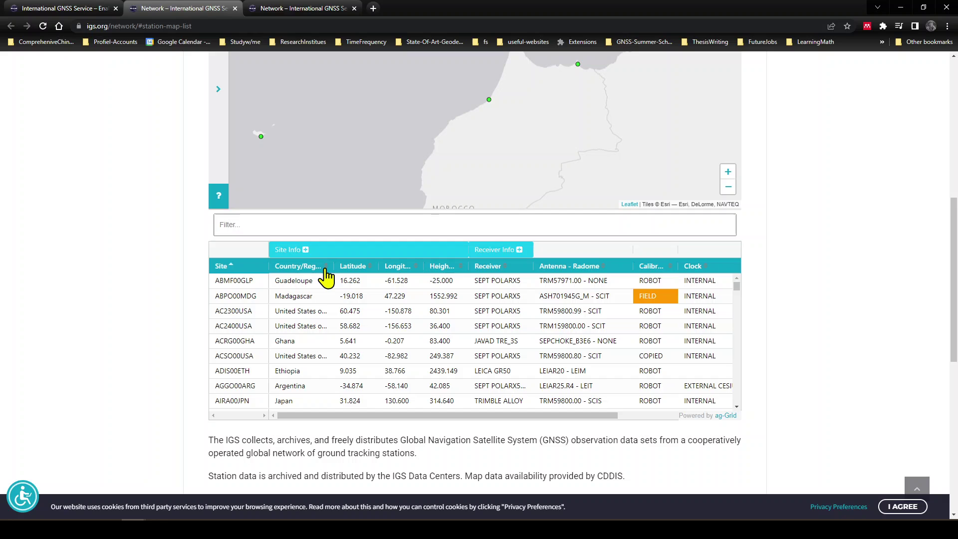
Sort the station table by Country/Region and select station RABT00MAR in Rabat, Morocco
click(299, 266)
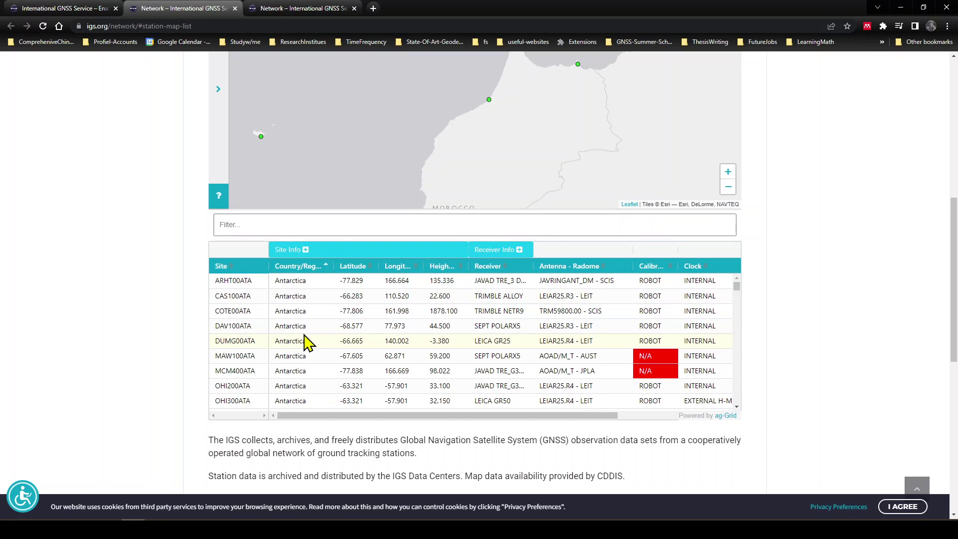
scroll(304, 335, down, 10)
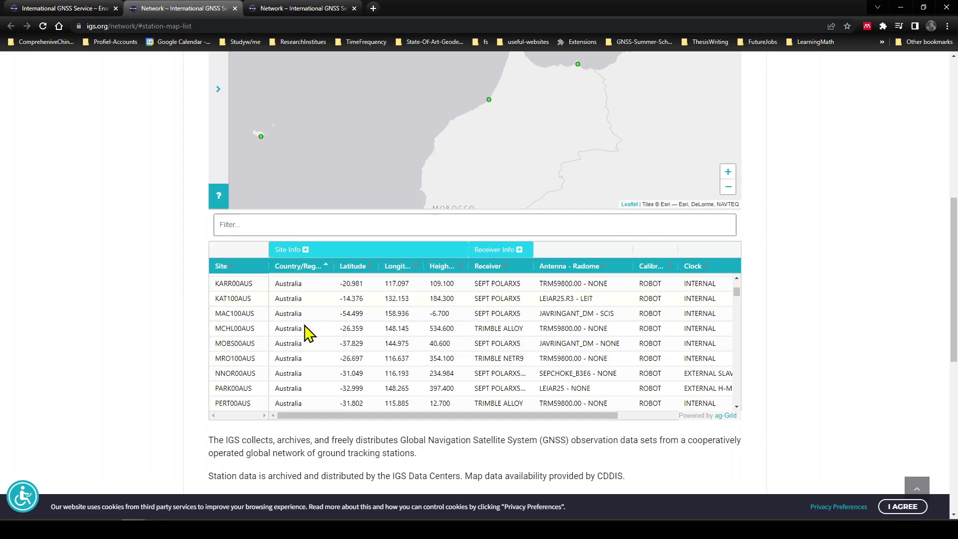
key(ctrl+Tab)
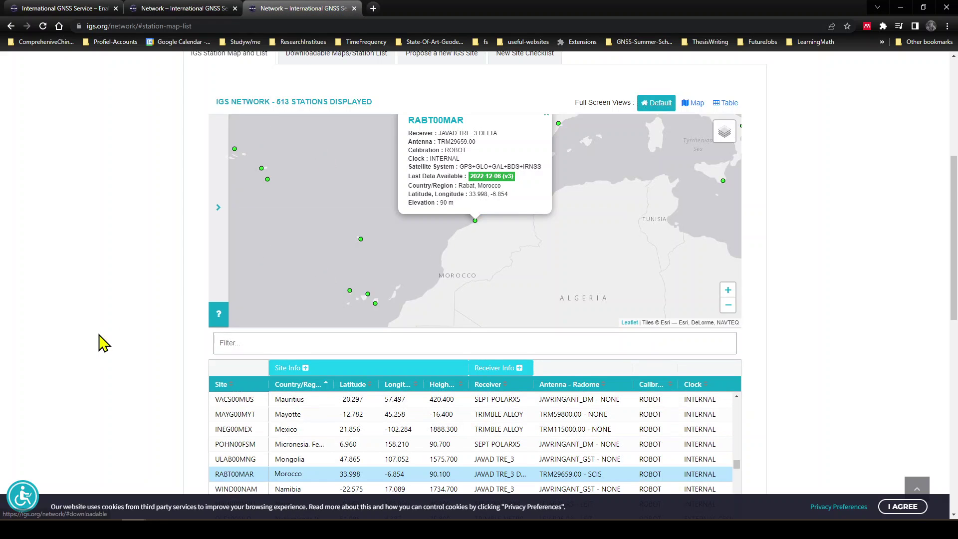
scroll(103, 343, down, 2)
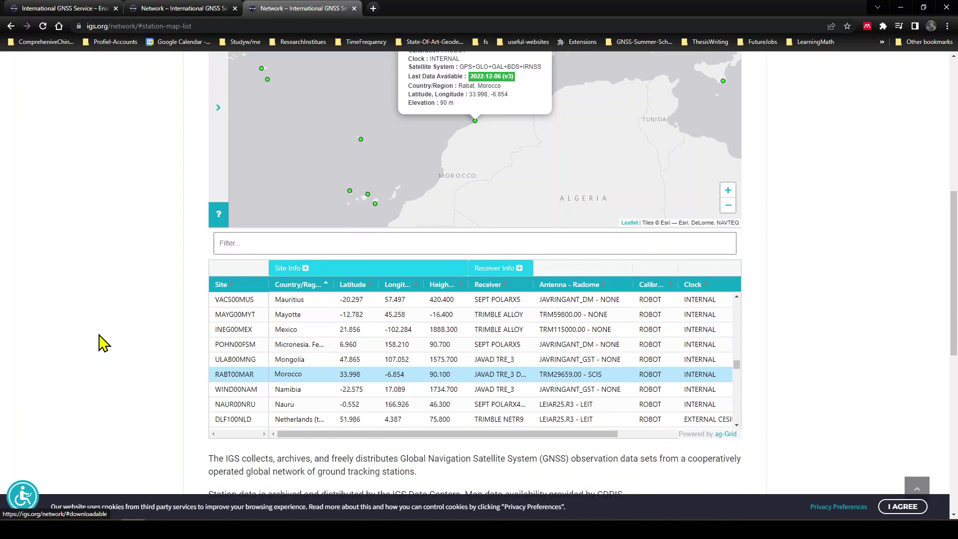
click(284, 376)
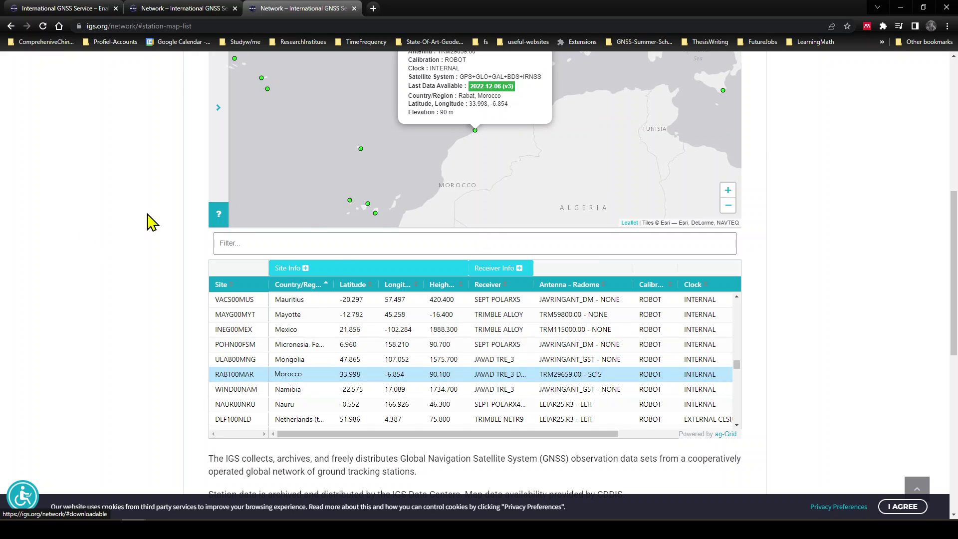
scroll(861, 222, up, 2)
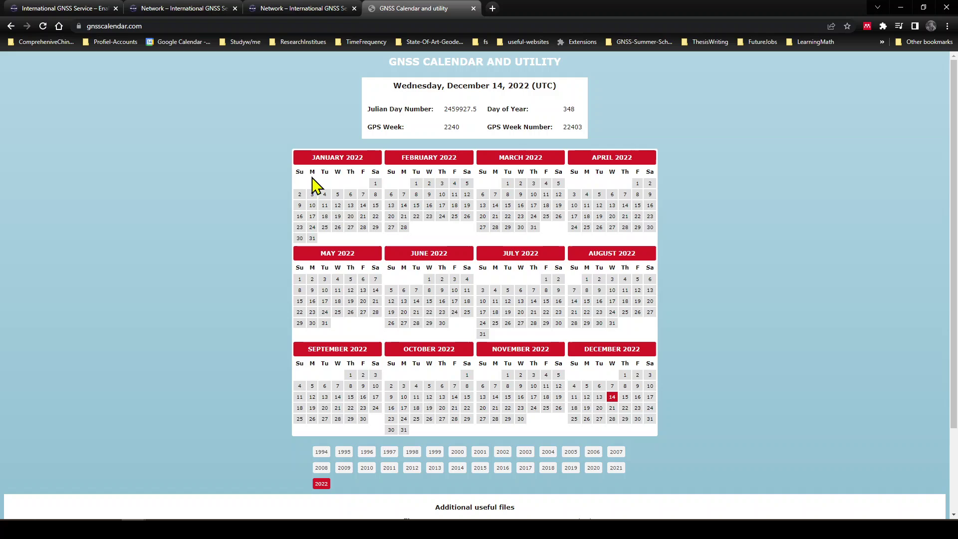
Look up 1 January 2022 in GNSS Calendar (GPS week 2190, day 1), then return to IGS
click(375, 184)
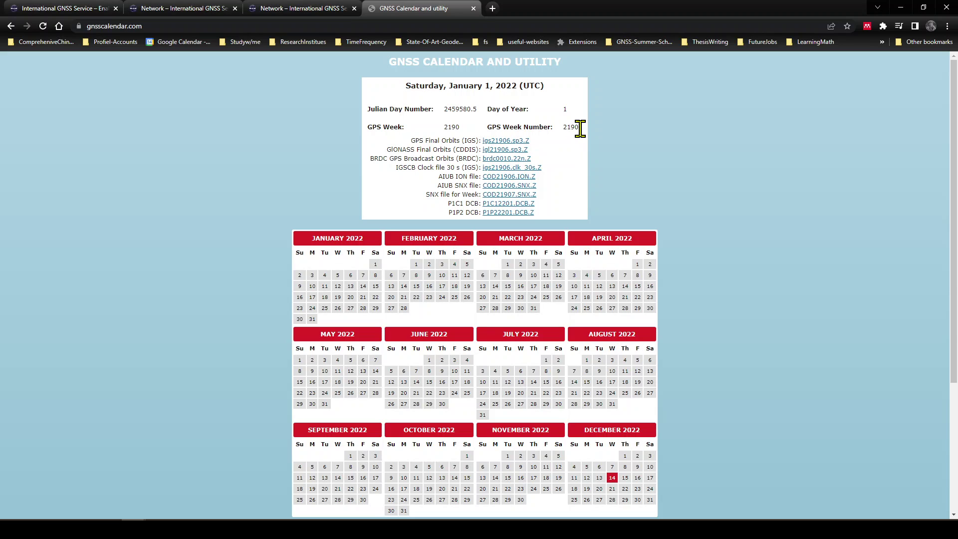
drag(579, 128, 583, 139)
key(alt+Tab)
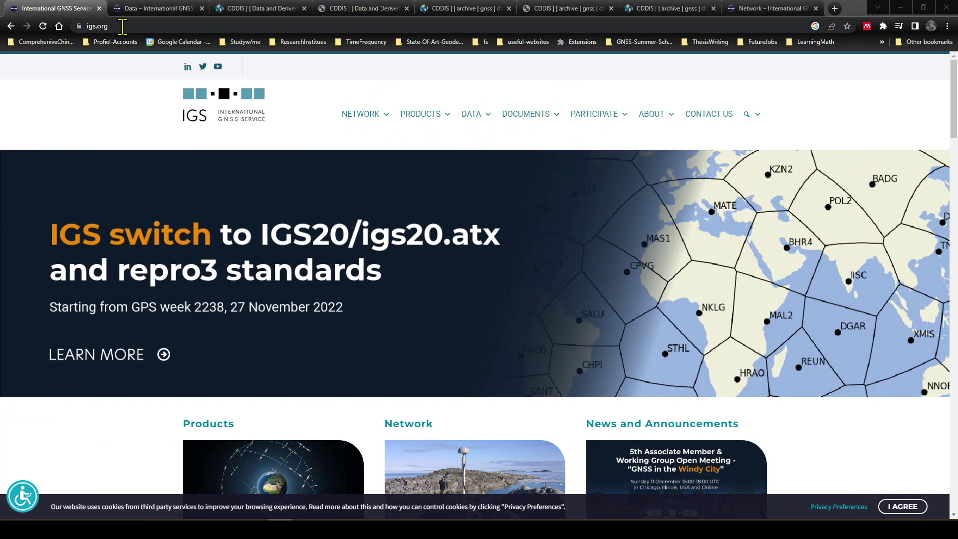
Bring up the link options for the 'Daily' link in the DATA menu
click(122, 26)
click(95, 109)
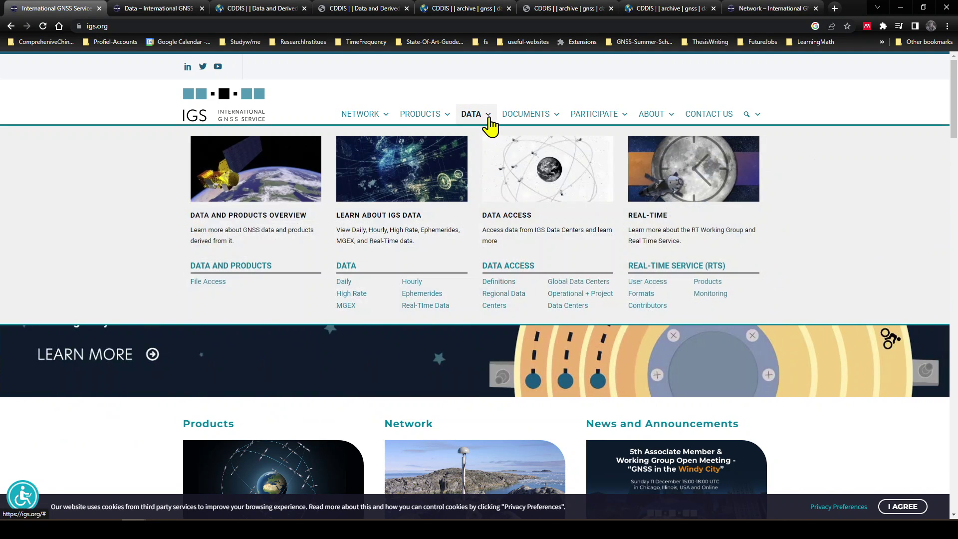
click(490, 124)
click(489, 119)
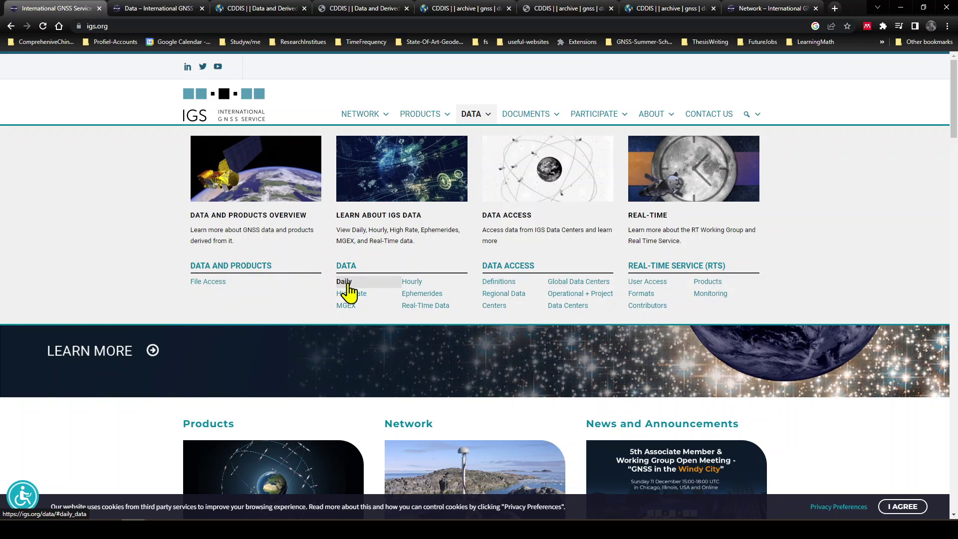
right_click(349, 287)
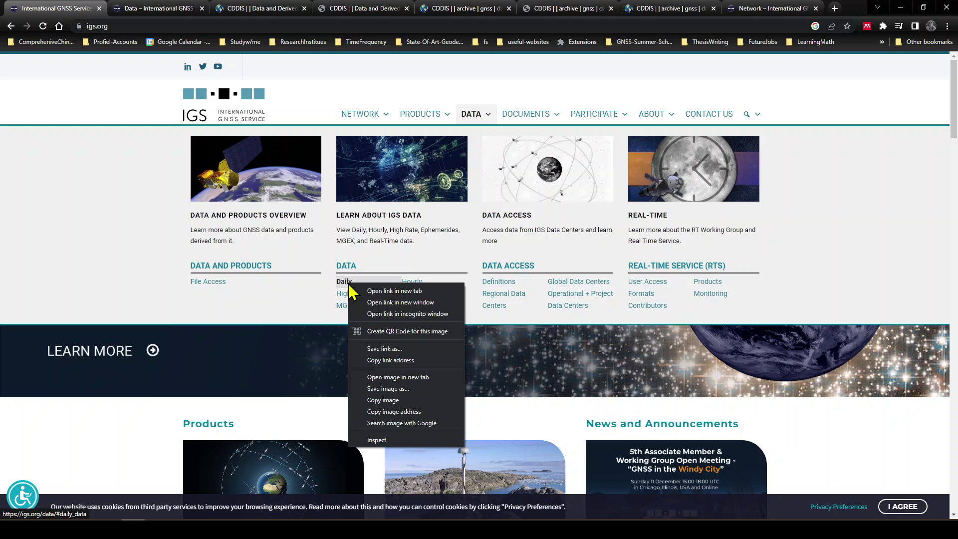
Switch to the IGS Data page and scroll to the Daily files section
click(91, 233)
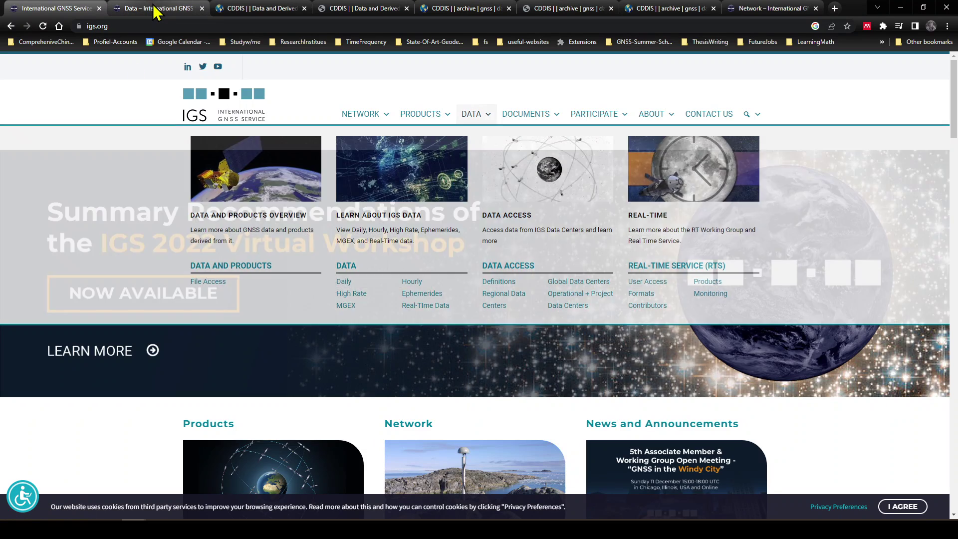
click(154, 11)
scroll(84, 206, up, 4)
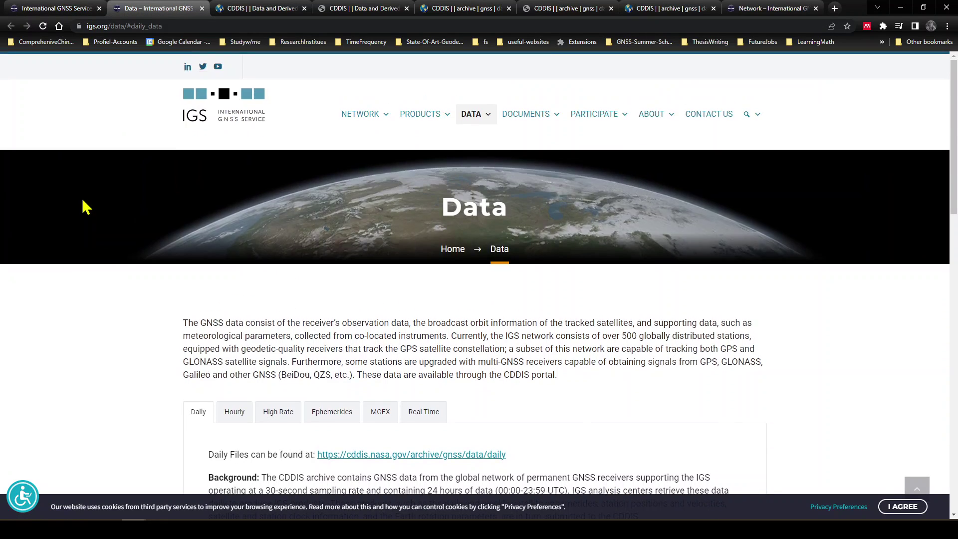
scroll(84, 205, down, 4)
scroll(85, 209, up, 3)
scroll(87, 212, down, 3)
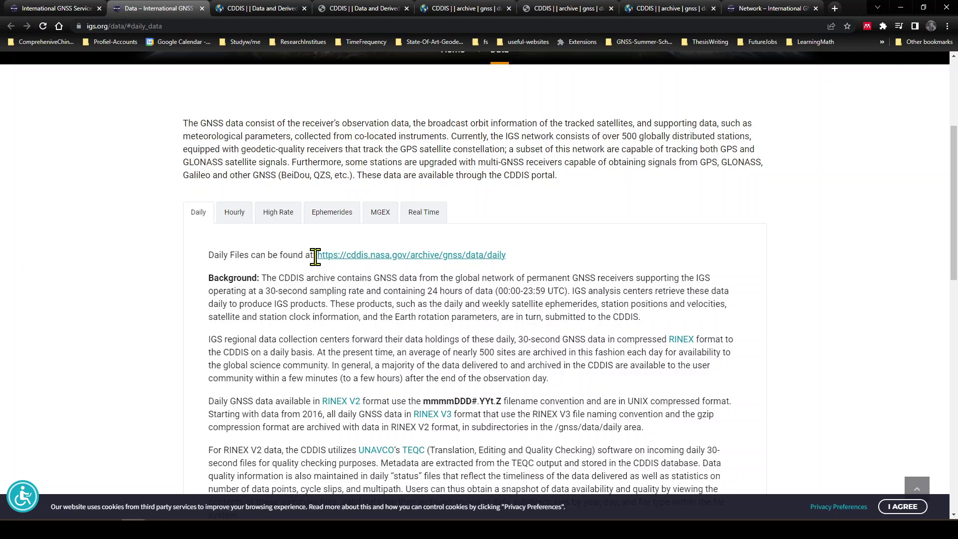
Open the CDDIS daily files link and switch to the CDDIS GNSS data archive page
right_click(437, 257)
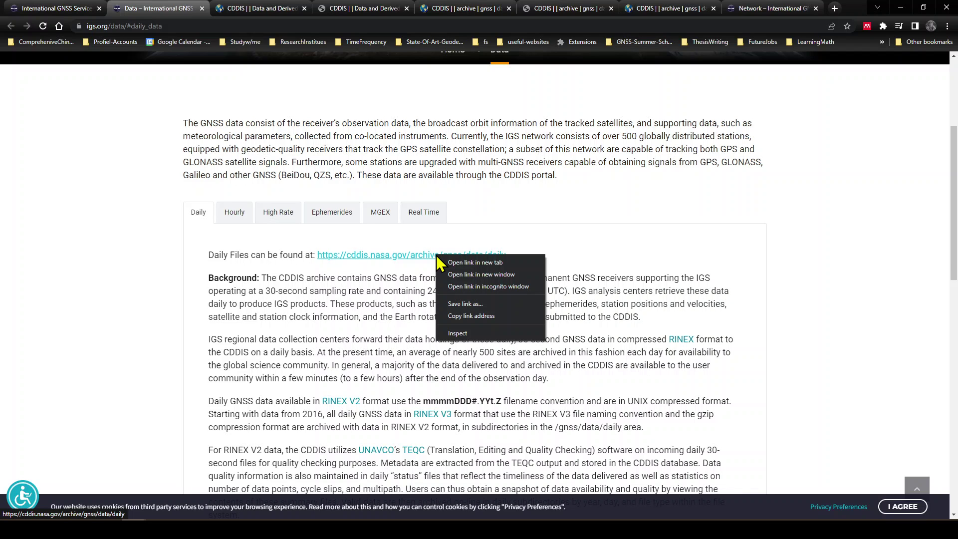
click(45, 224)
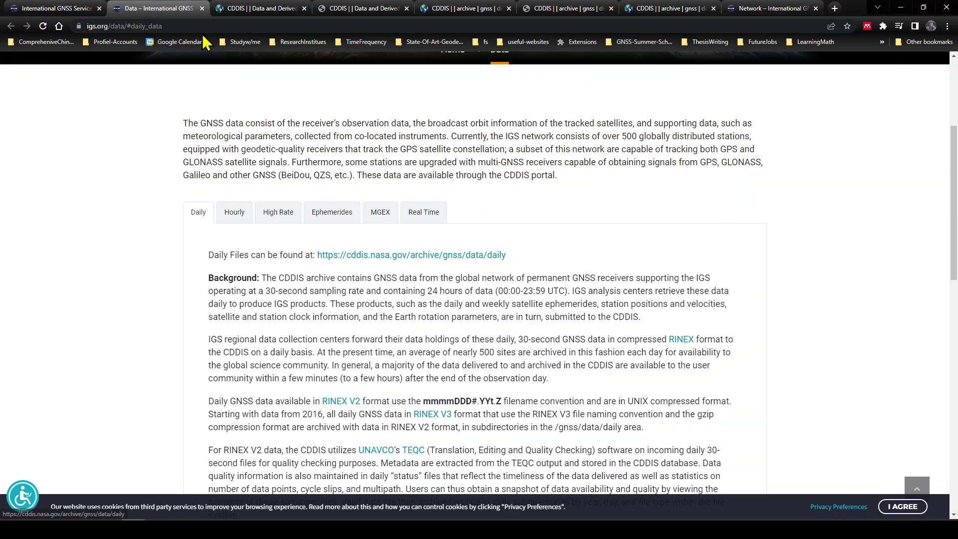
click(244, 8)
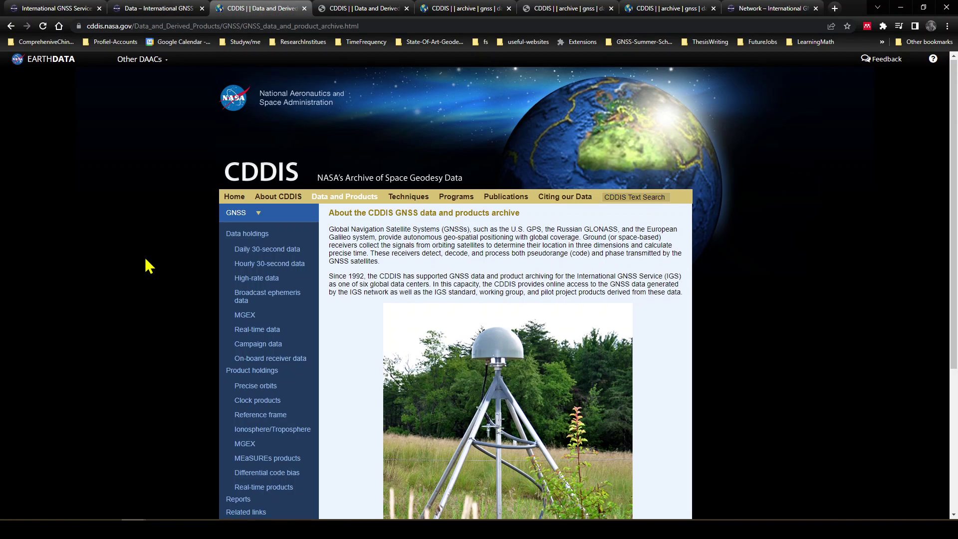
Open 'Daily 30-second data' from the CDDIS GNSS sidebar in a separate tab
scroll(144, 257, down, 2)
scroll(144, 257, up, 1)
scroll(144, 257, down, 1)
scroll(144, 256, up, 1)
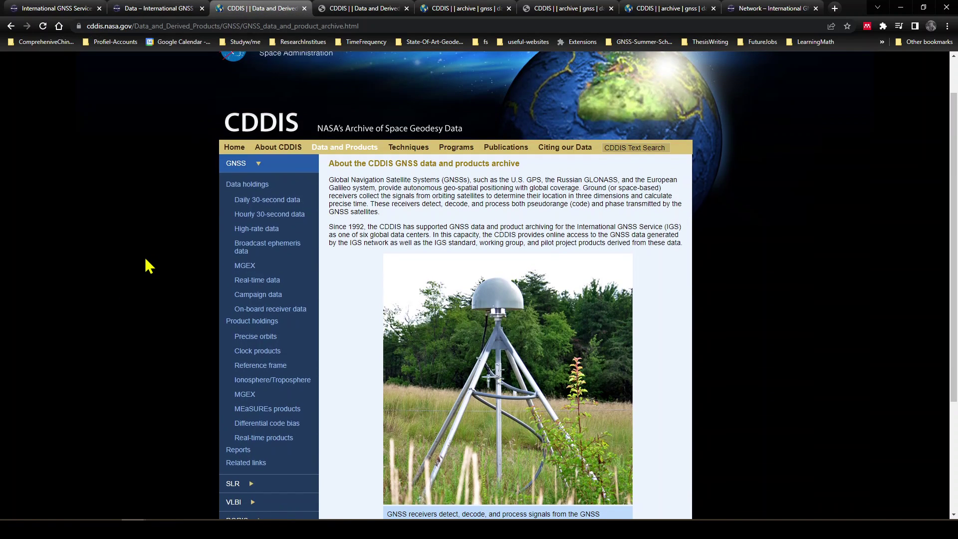
right_click(260, 200)
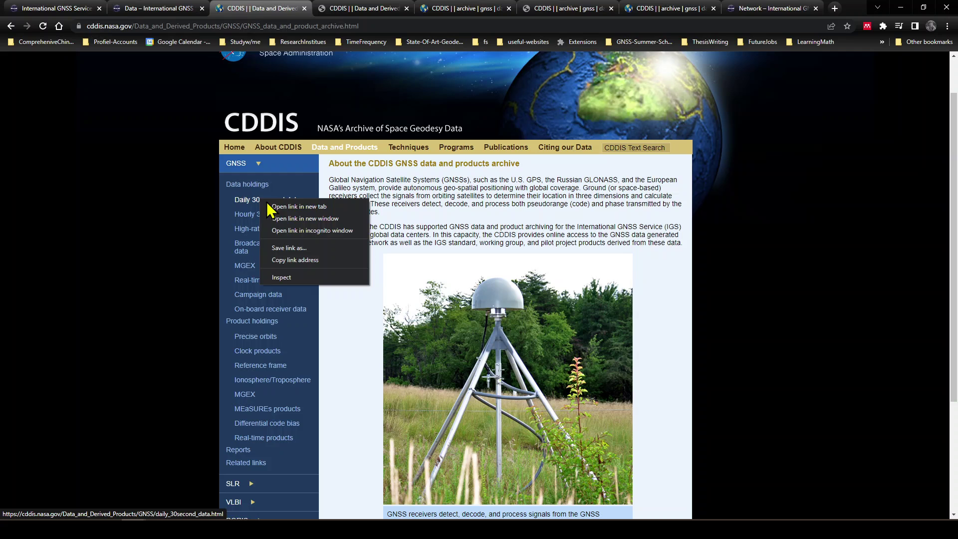
click(86, 201)
Open the cddis.nasa.gov/archive/gnss/data/daily/ link from the Daily 30-second data page
click(372, 8)
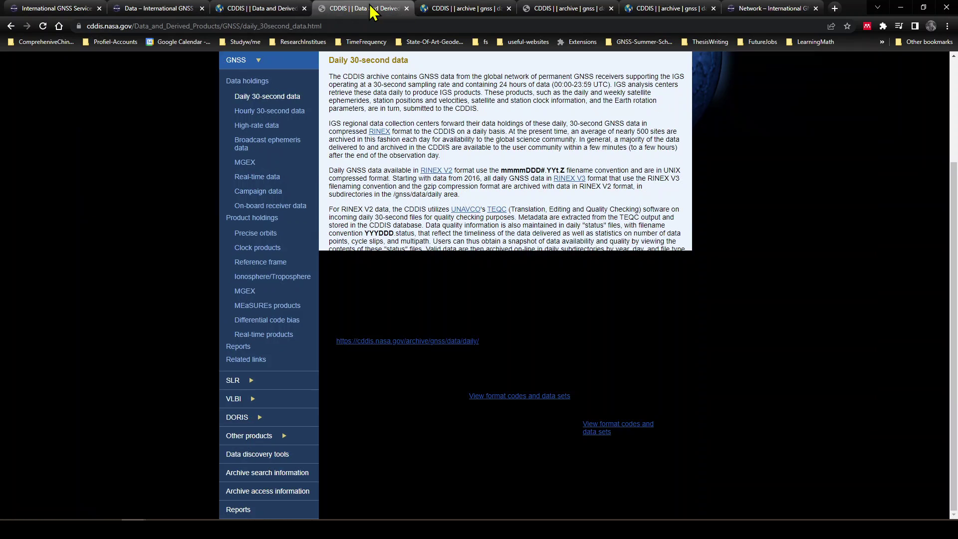
scroll(129, 176, up, 1)
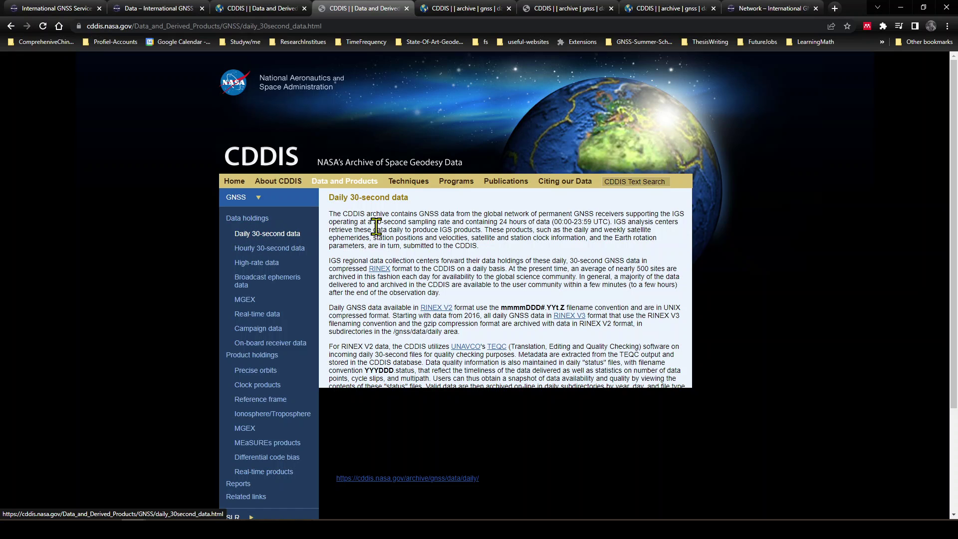
scroll(455, 215, down, 3)
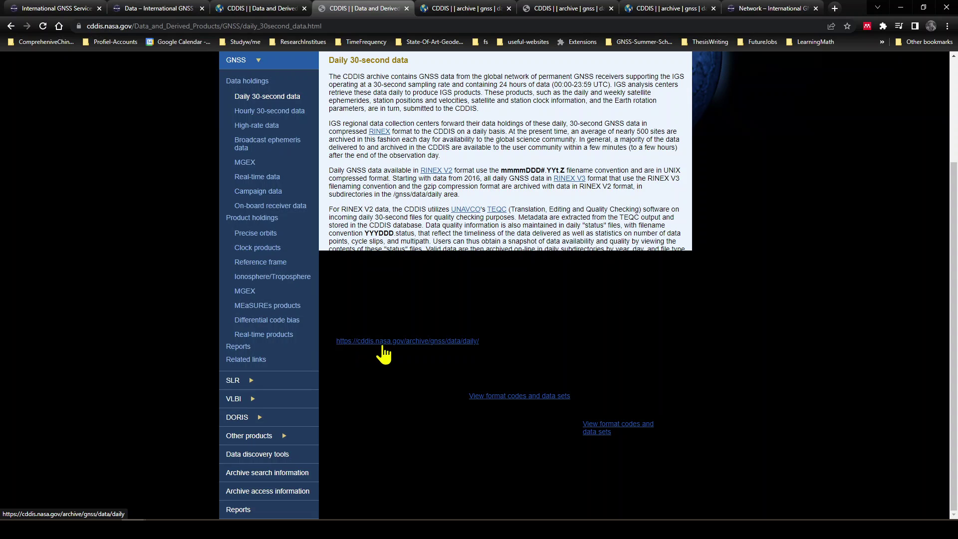
right_click(403, 343)
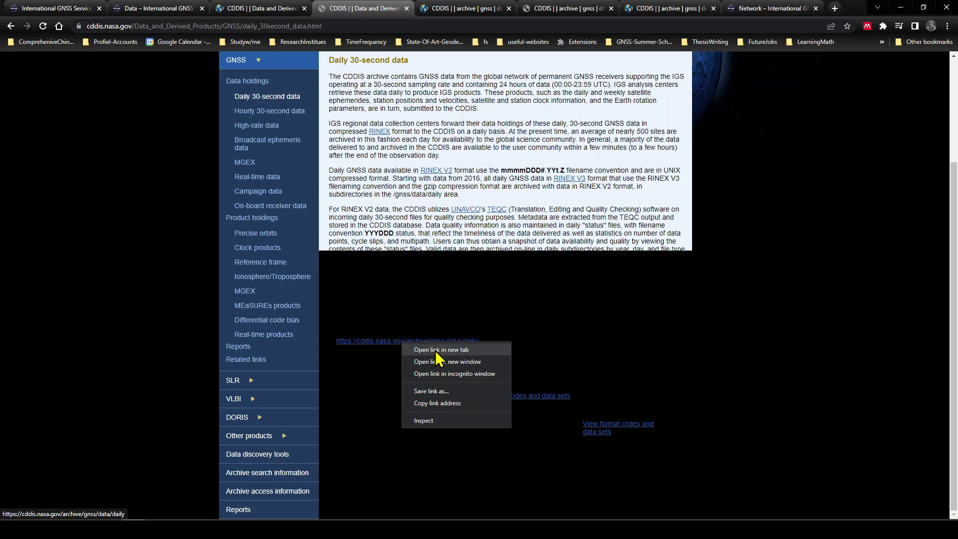
click(100, 251)
Go to the daily archive's year folder list and open the 2022 folder in a new tab
click(466, 9)
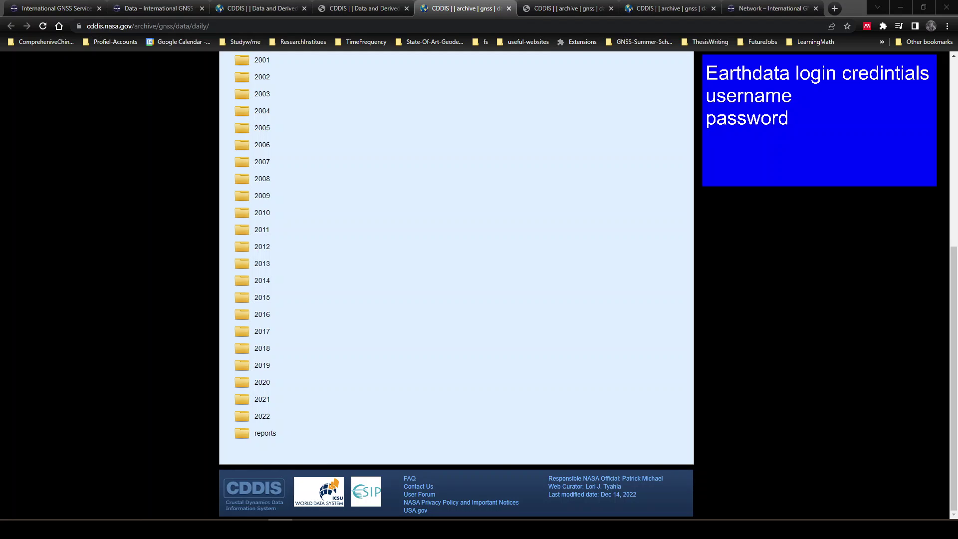
scroll(445, 278, up, 5)
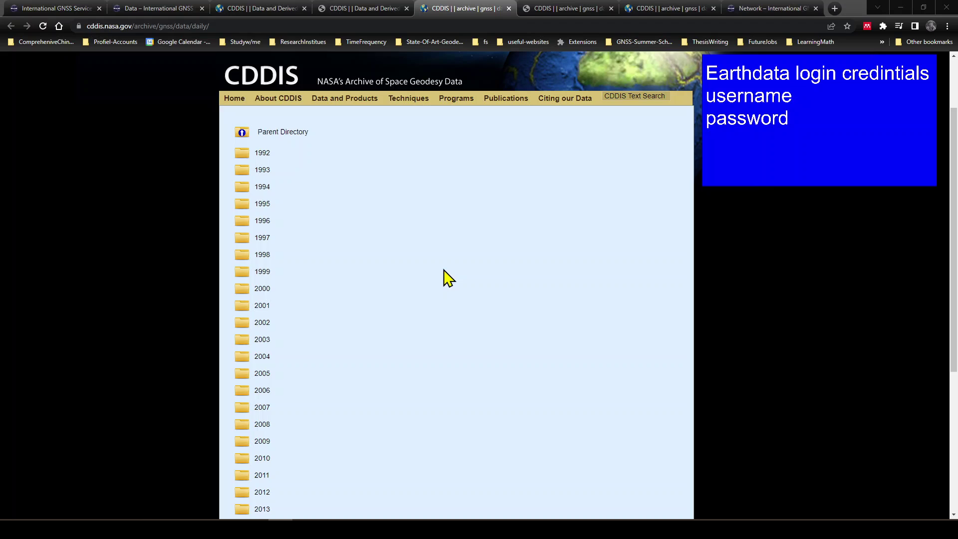
scroll(444, 278, down, 3)
scroll(444, 278, down, 2)
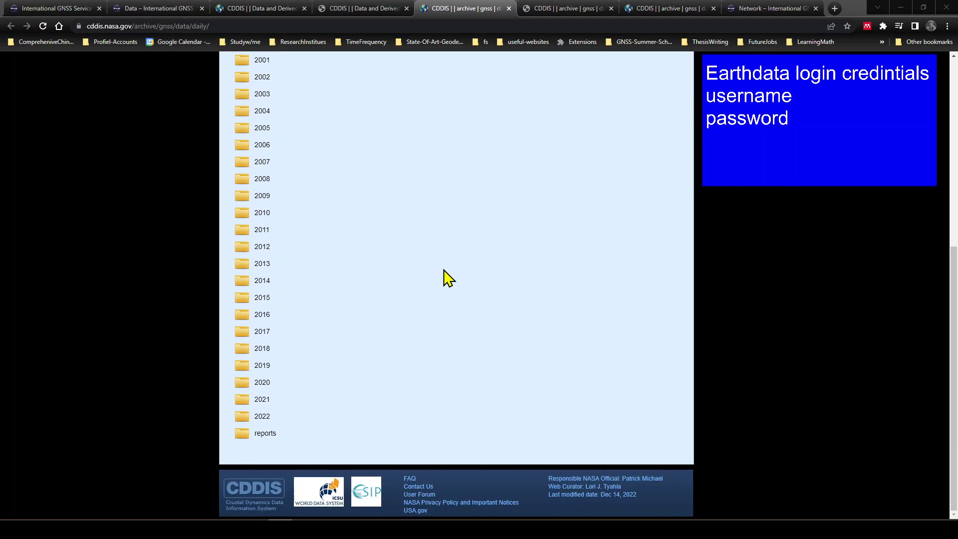
scroll(445, 278, up, 2)
scroll(444, 278, down, 2)
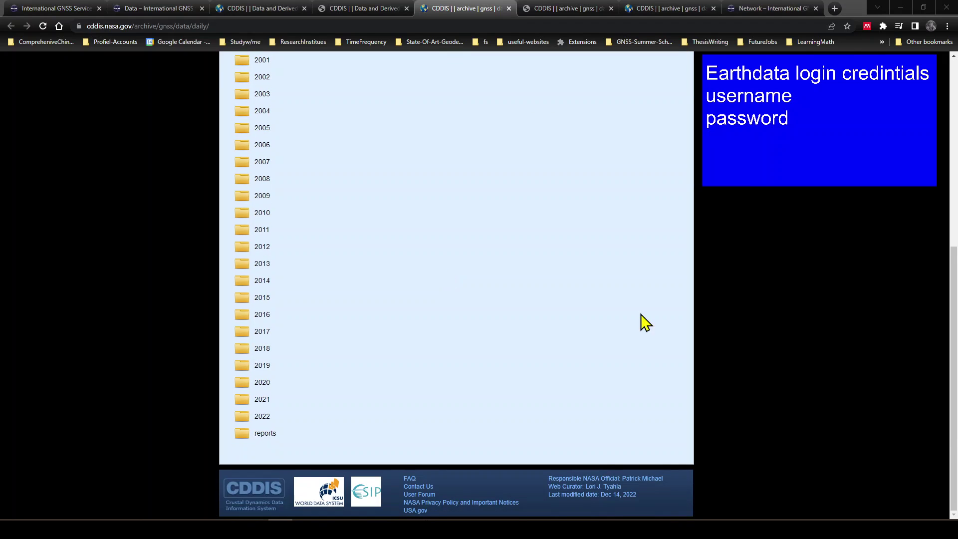
right_click(261, 418)
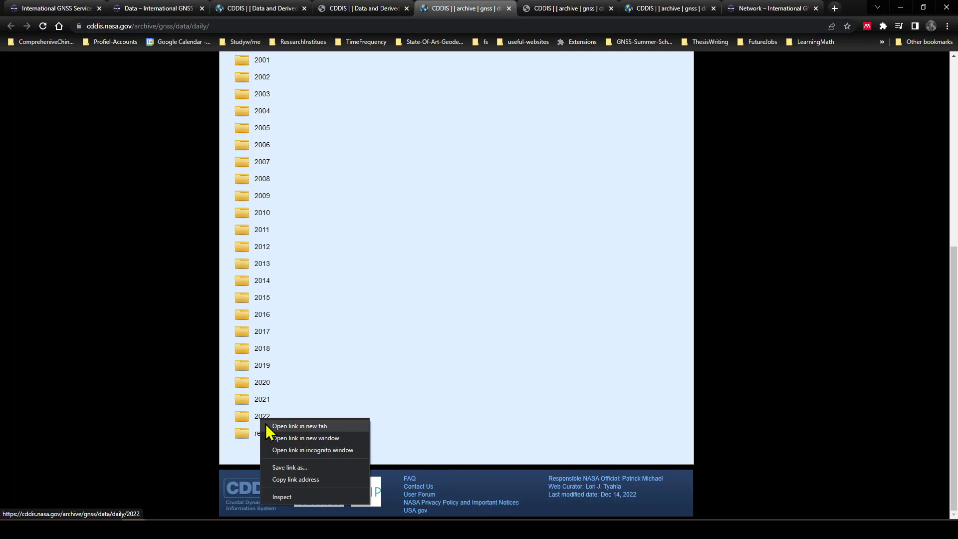
click(190, 418)
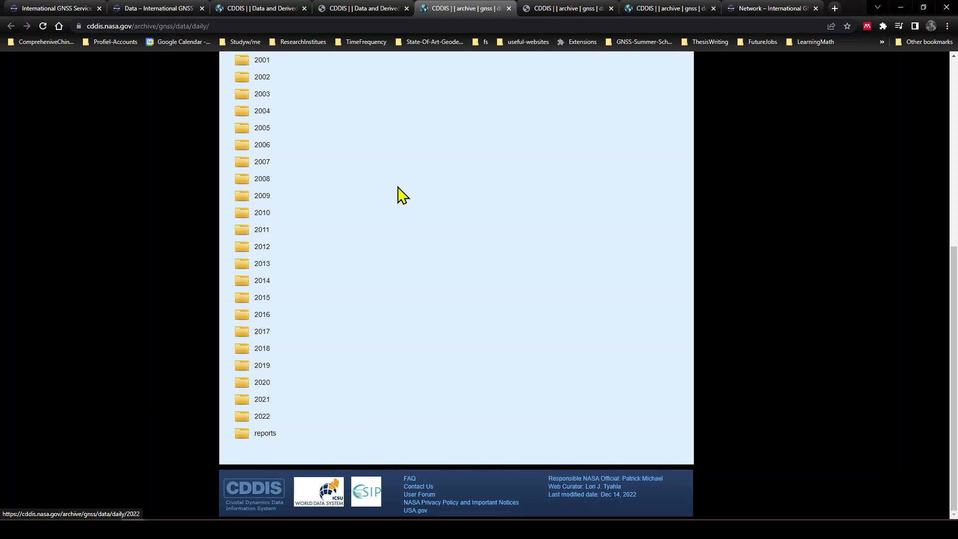
Bring up the CDDIS daily/2022/ folder listing, which starts at day 001
click(543, 10)
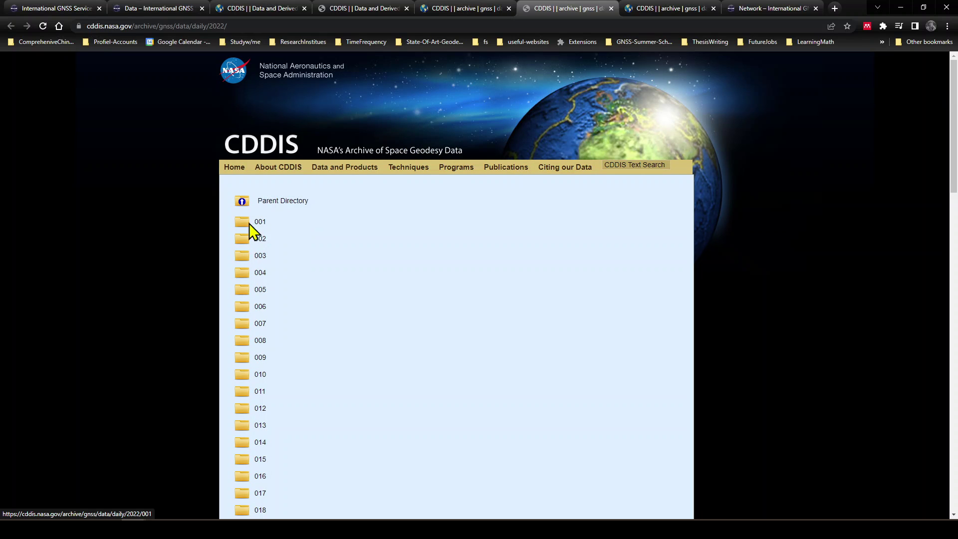
click(690, 9)
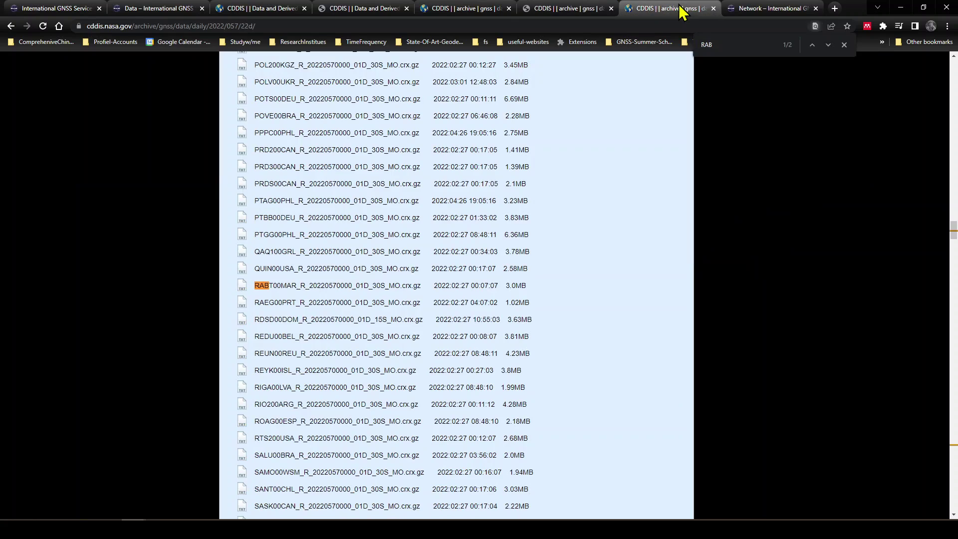
scroll(576, 212, up, 7)
scroll(576, 212, up, 20)
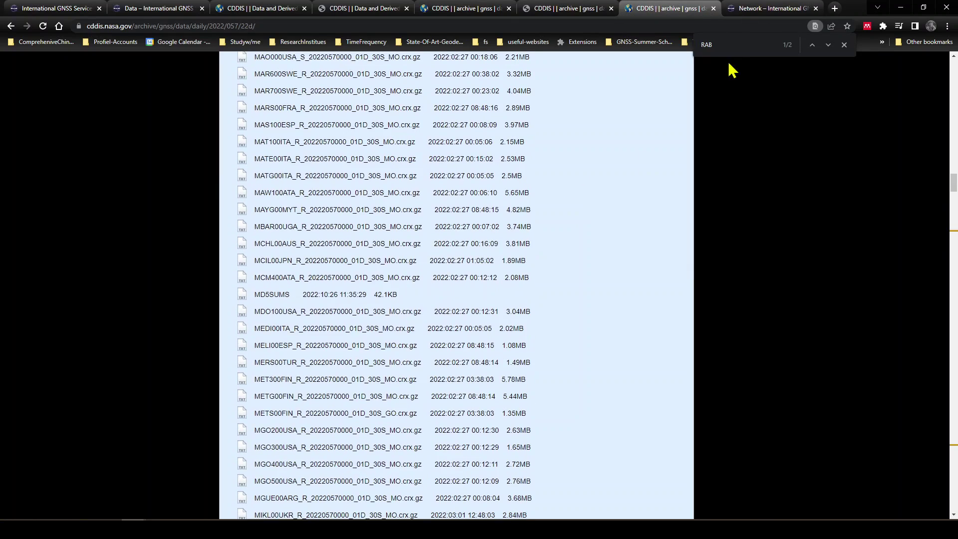
drag(728, 44, 681, 46)
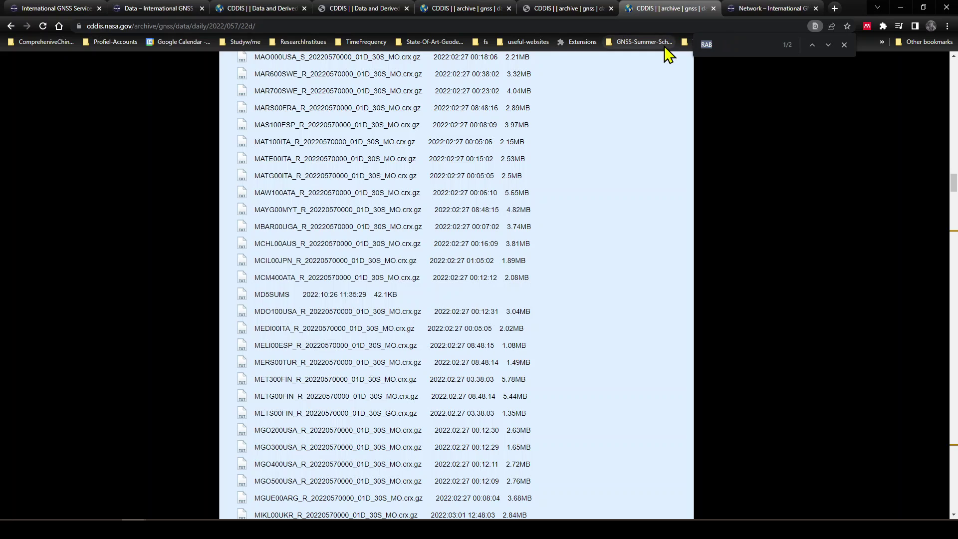
text(R)
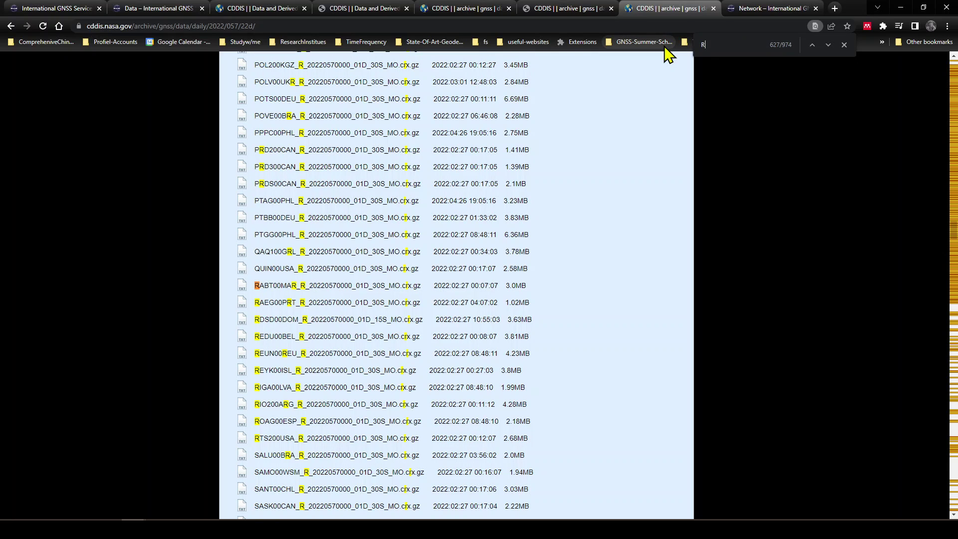
text(ABT)
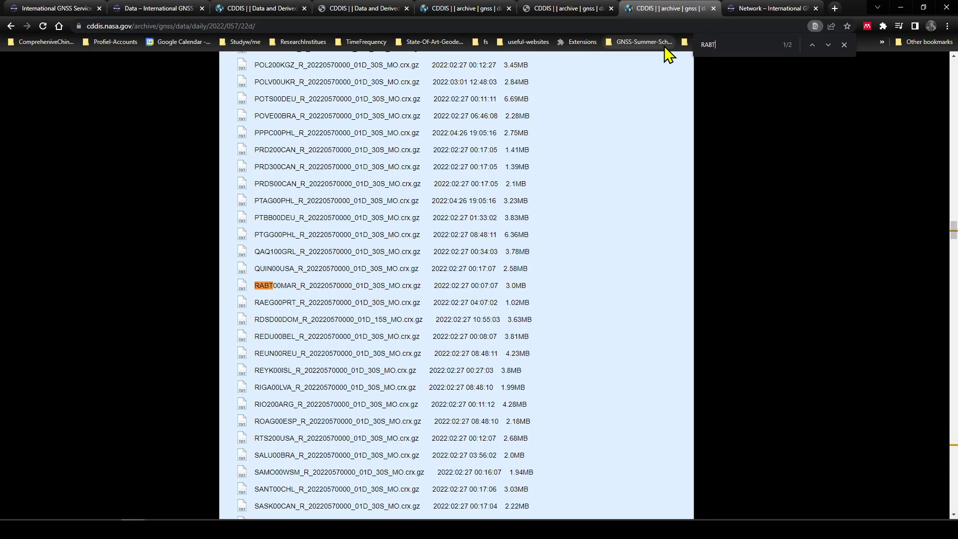
text(00)
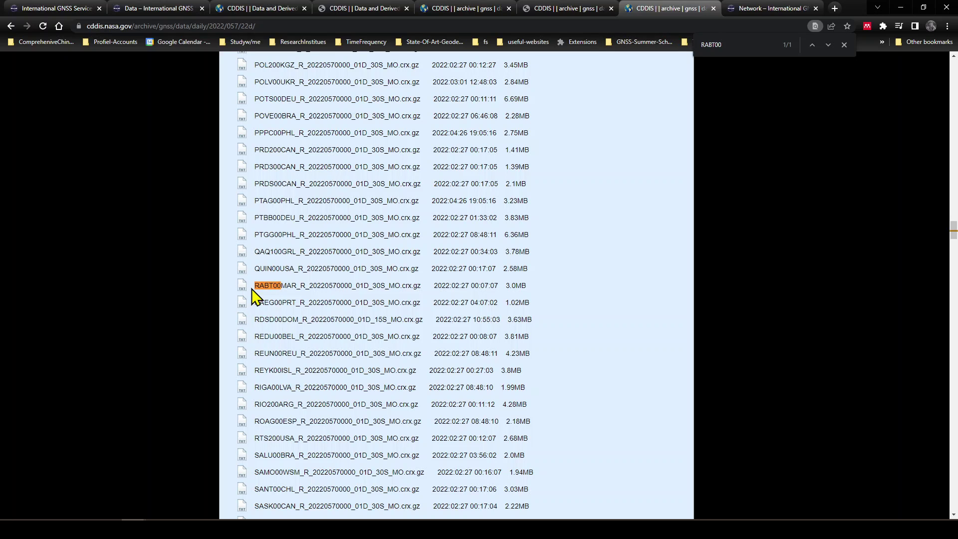
click(290, 295)
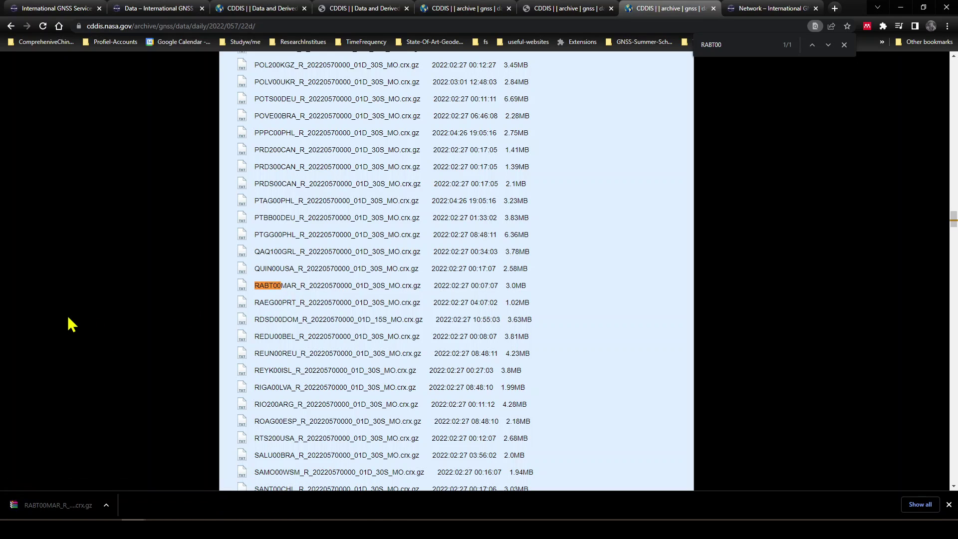
click(95, 506)
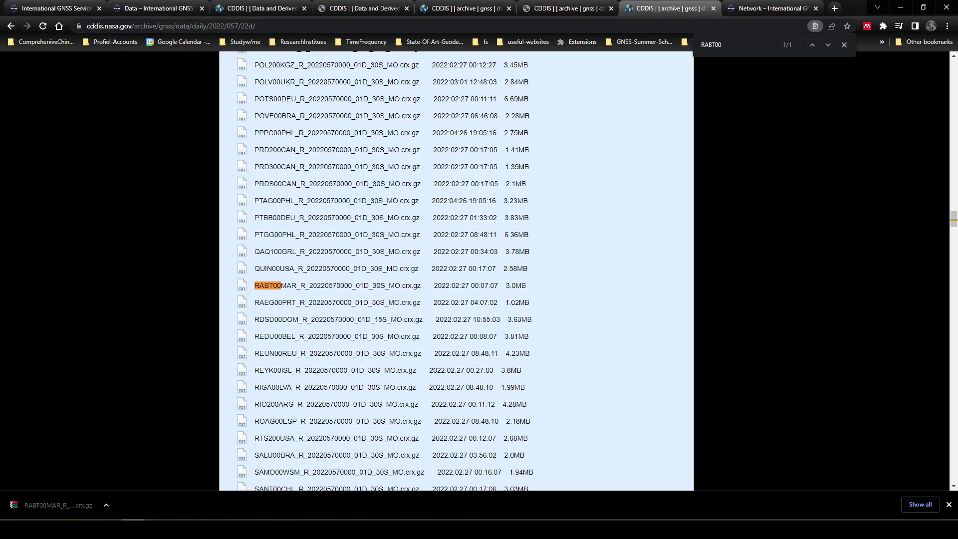